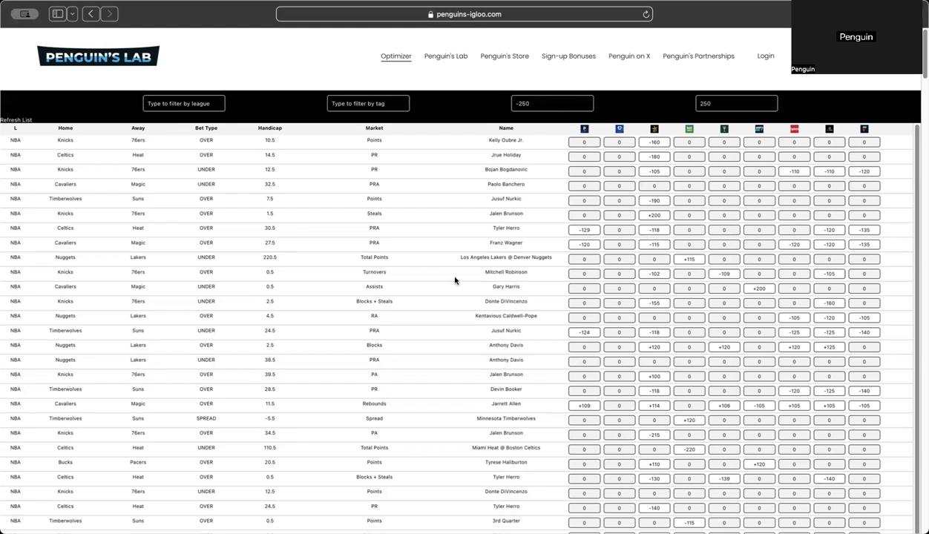
- Filter the odds table to the MLB league, then replace the league filter with nba
{"action": "left_click", "coordinate": [168, 104]}
{"action": "type", "text": "m"}
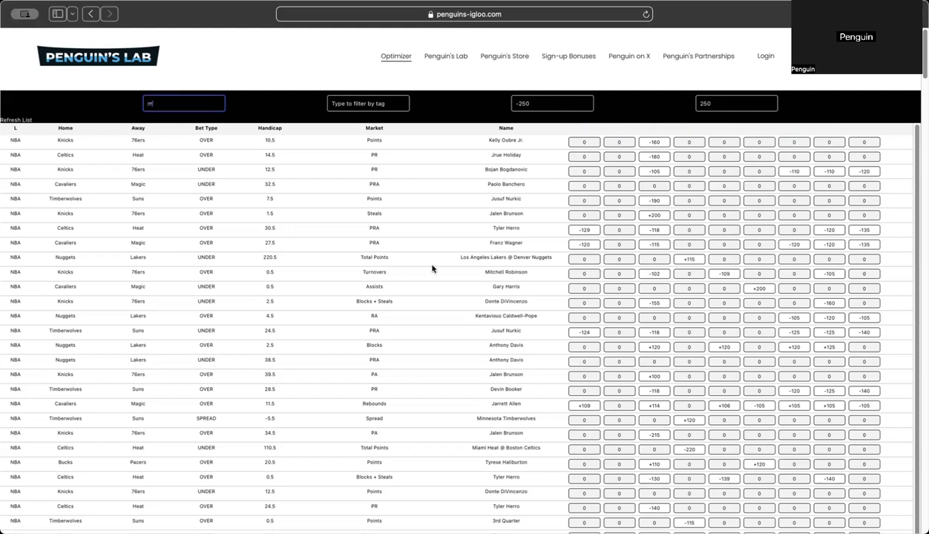
{"action": "type", "text": "lb"}
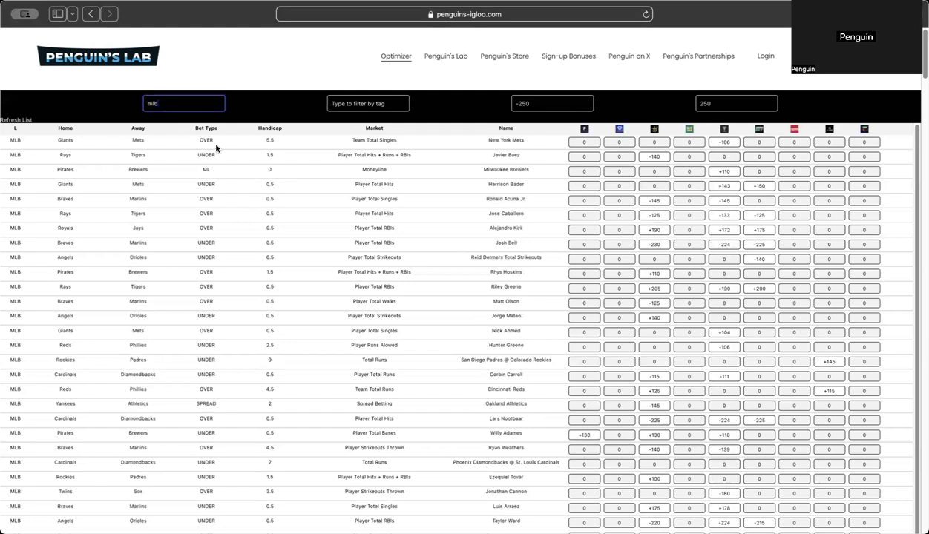
{"action": "left_click_drag", "start_coordinate": [179, 109], "coordinate": [116, 107]}
{"action": "type", "text": "n"}
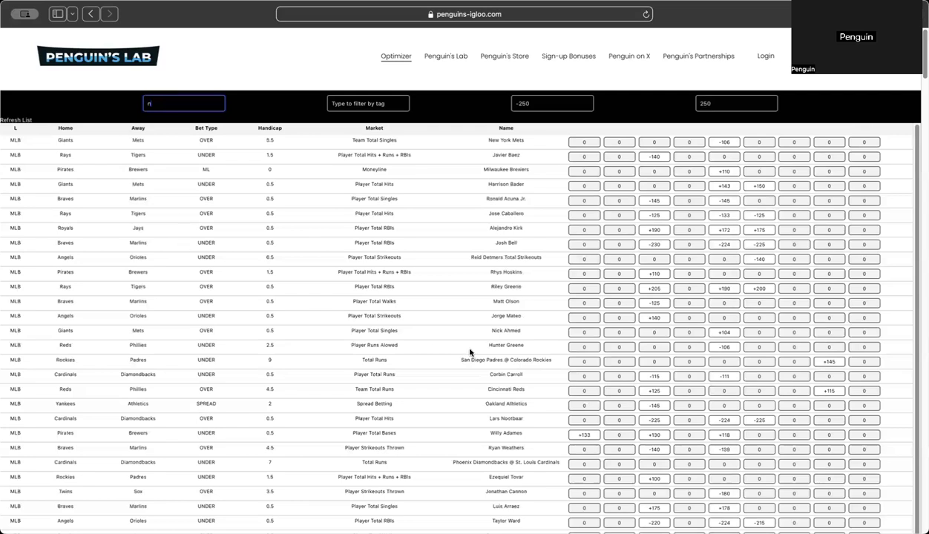
{"action": "type", "text": "ba"}
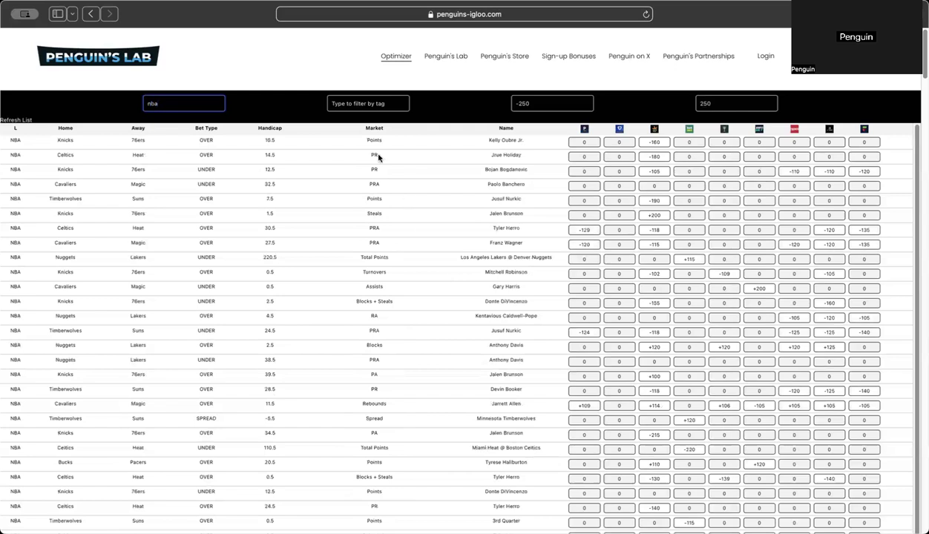
- Filter the NBA props by team to cavaliers using the suggested match
{"action": "left_click", "coordinate": [357, 106]}
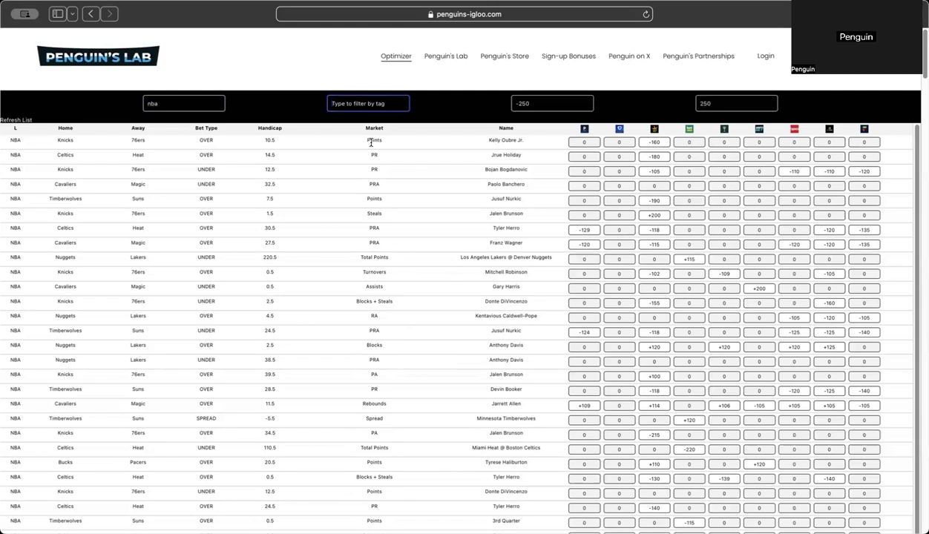
{"action": "type", "text": "c"}
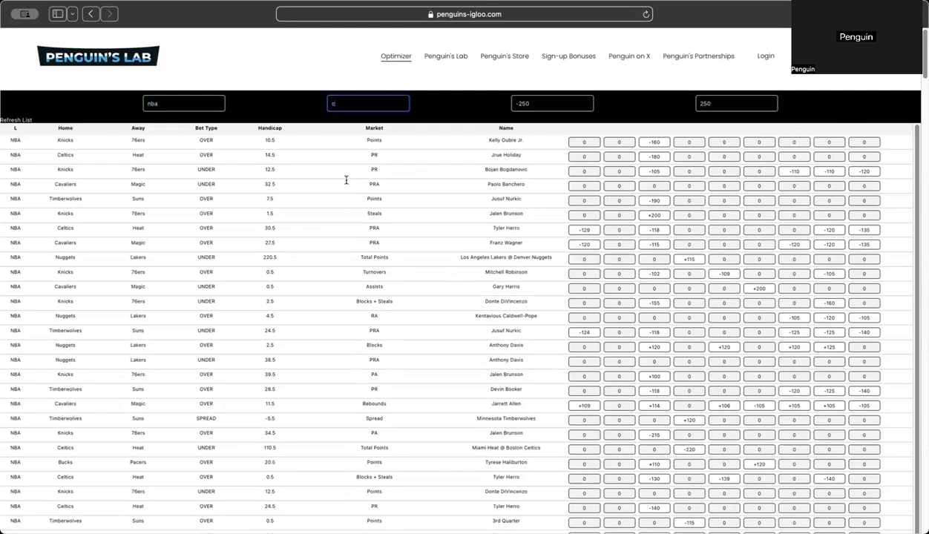
{"action": "type", "text": "avliers"}
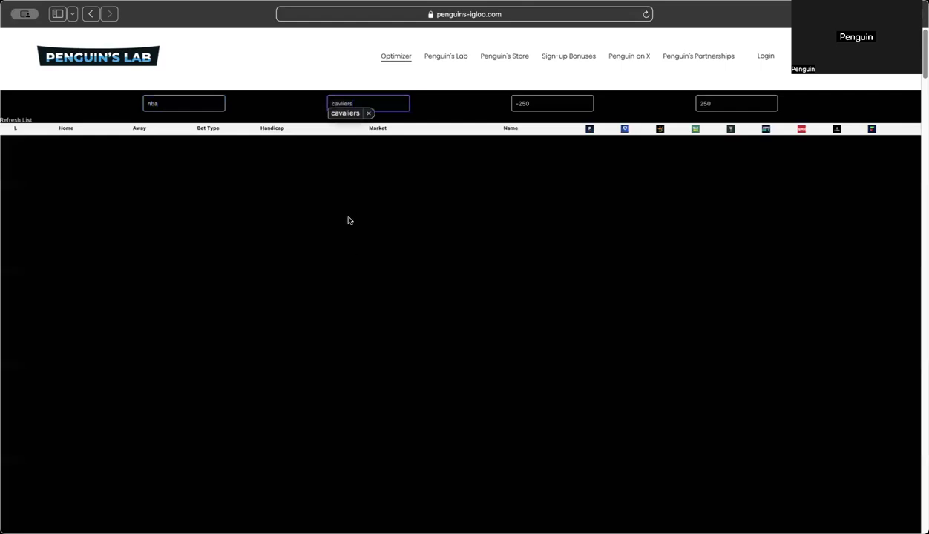
{"action": "key", "text": "Return"}
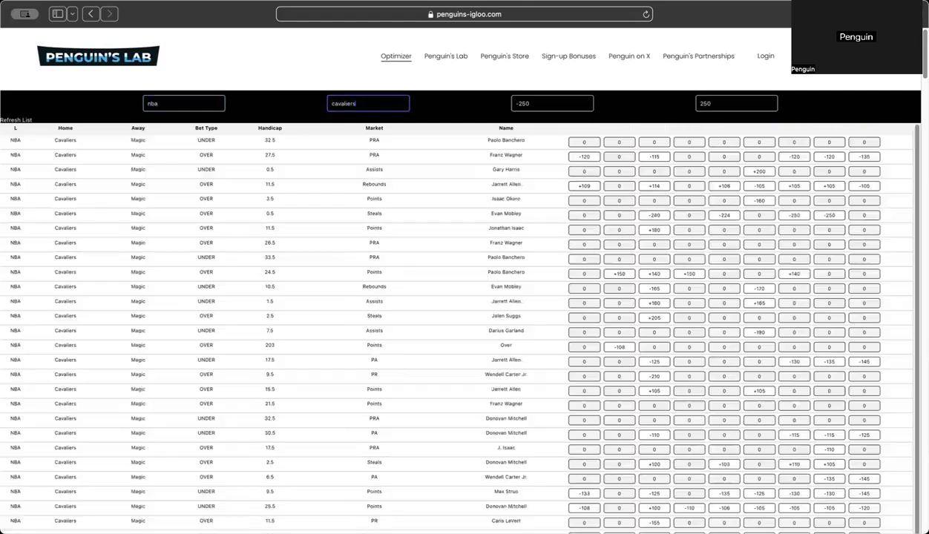
{"action": "key", "text": "BackSpace"}
{"action": "type", "text": "s"}
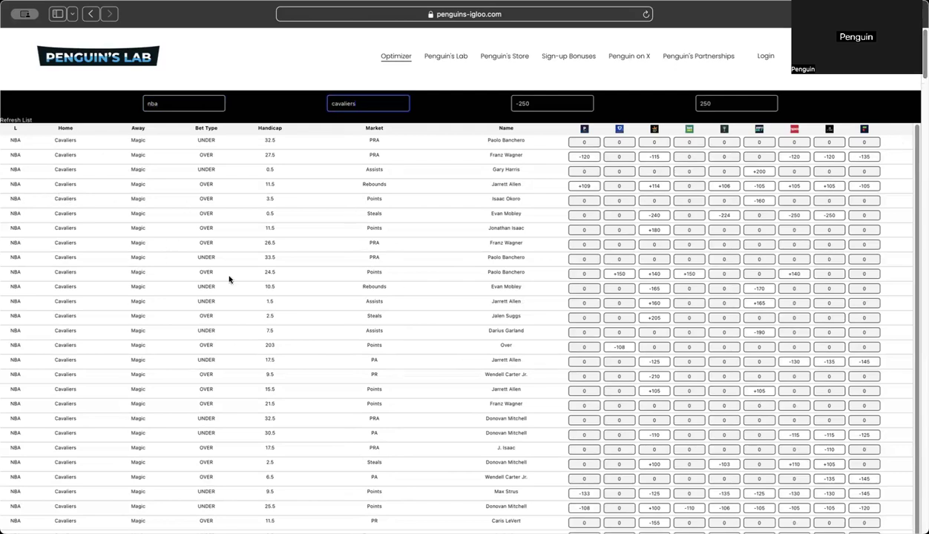
- Replace the team filter with lakers and scroll through the Nuggets–Lakers props
{"action": "left_click_drag", "start_coordinate": [373, 104], "coordinate": [267, 101]}
{"action": "key", "text": "BackSpace"}
{"action": "type", "text": "lakers"}
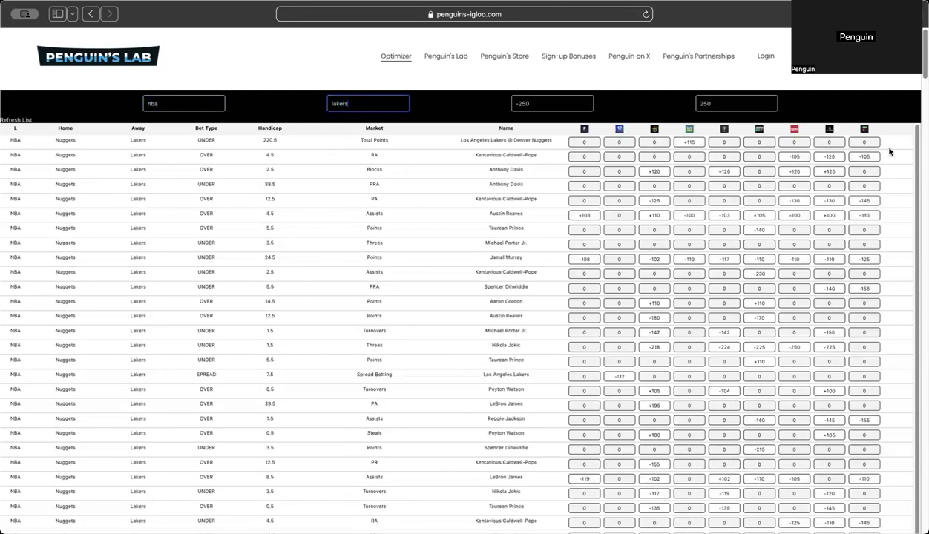
{"action": "scroll", "coordinate": [922, 80], "scroll_direction": "down", "scroll_amount": 1}
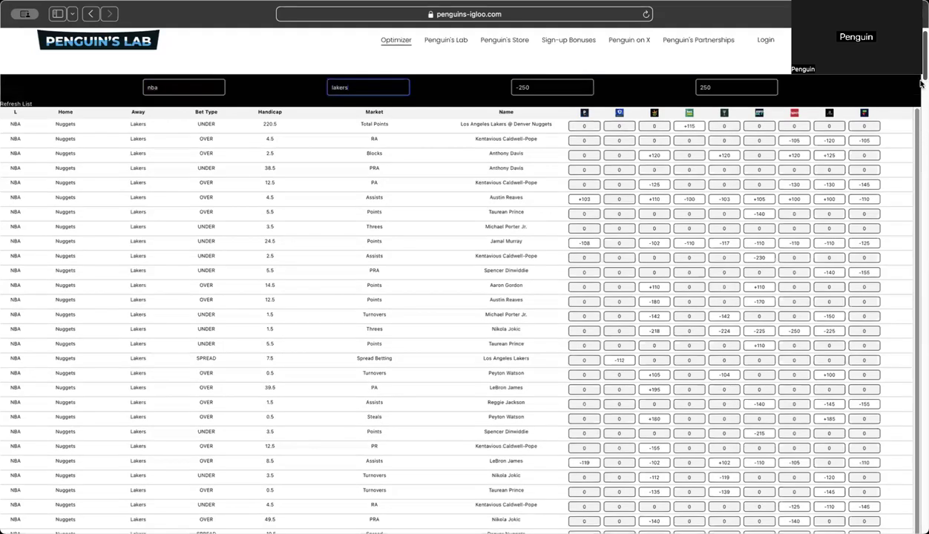
{"action": "scroll", "coordinate": [903, 124], "scroll_direction": "down", "scroll_amount": 5}
{"action": "scroll", "coordinate": [372, 103], "scroll_direction": "up", "scroll_amount": 6}
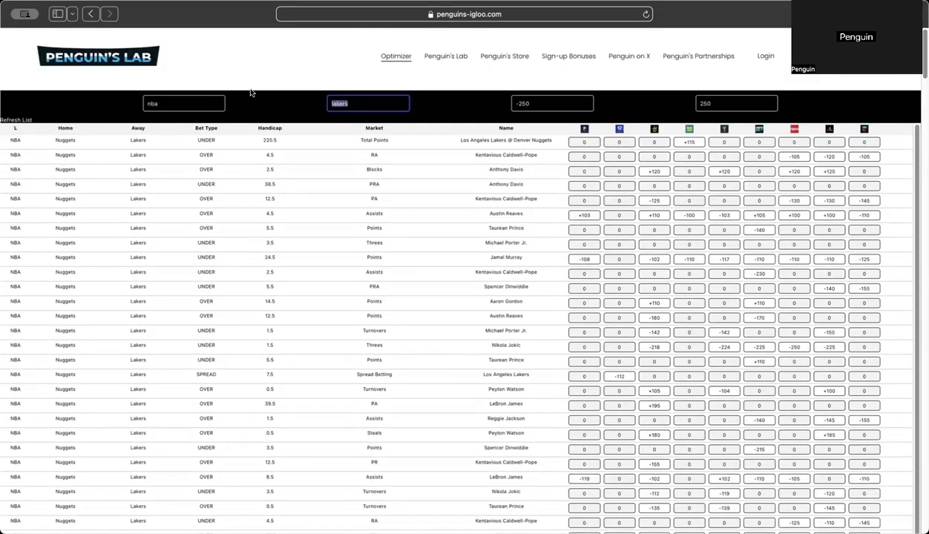
- Change the tag filter to lebron and scroll through his props and sportsbook odds
{"action": "type", "text": "le"}
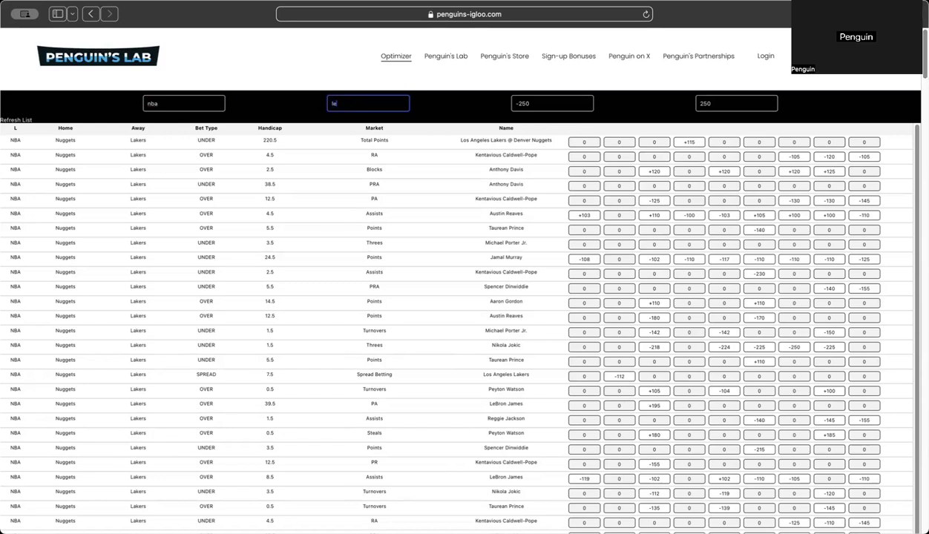
{"action": "type", "text": "bron"}
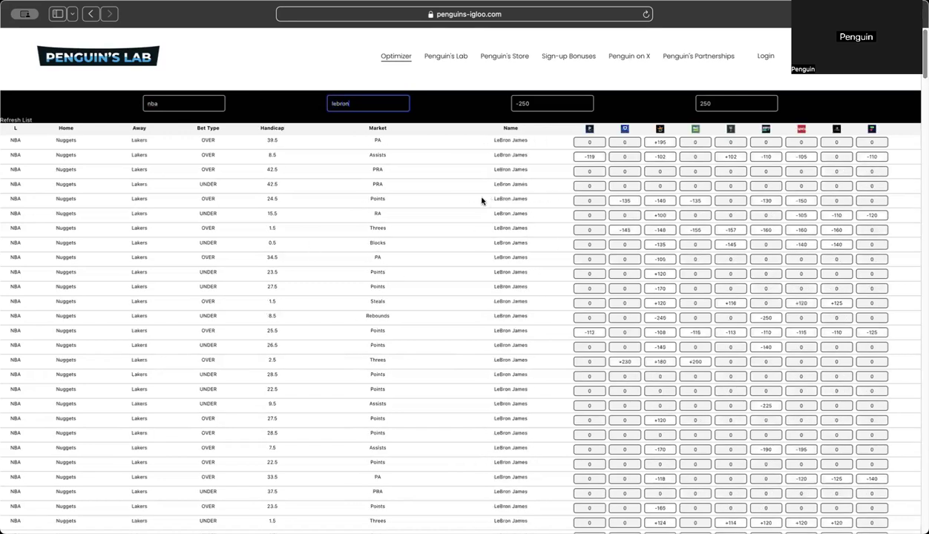
{"action": "scroll", "coordinate": [902, 82], "scroll_direction": "down", "scroll_amount": 3}
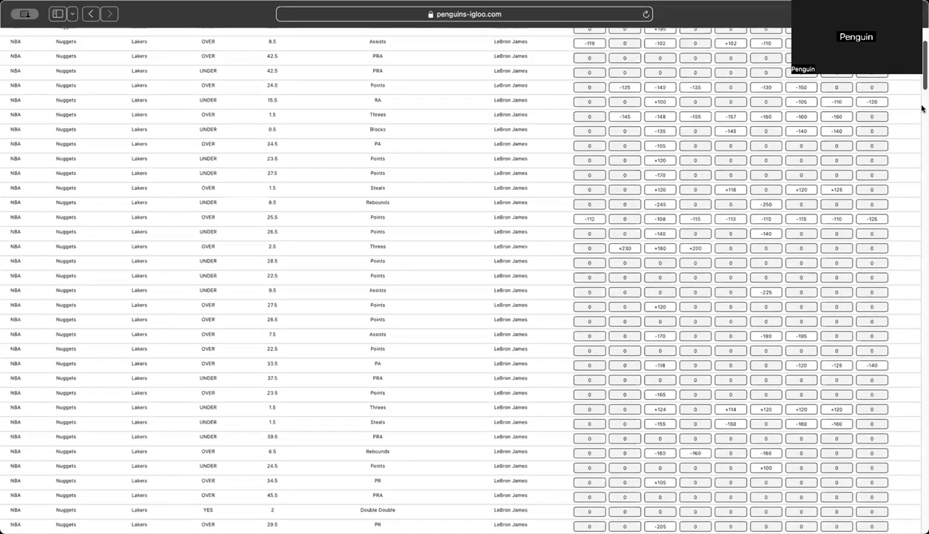
{"action": "scroll", "coordinate": [902, 81], "scroll_direction": "up", "scroll_amount": 3}
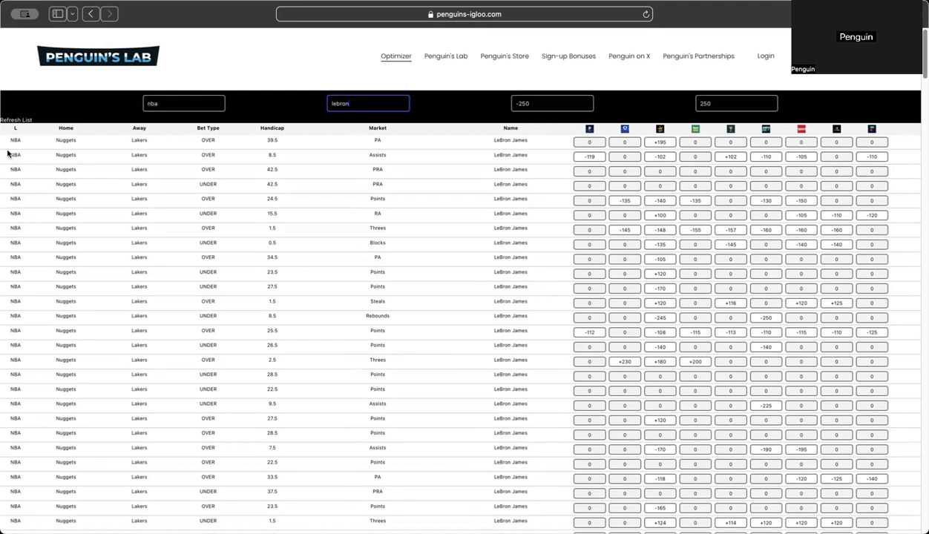
{"action": "left_click", "coordinate": [16, 119]}
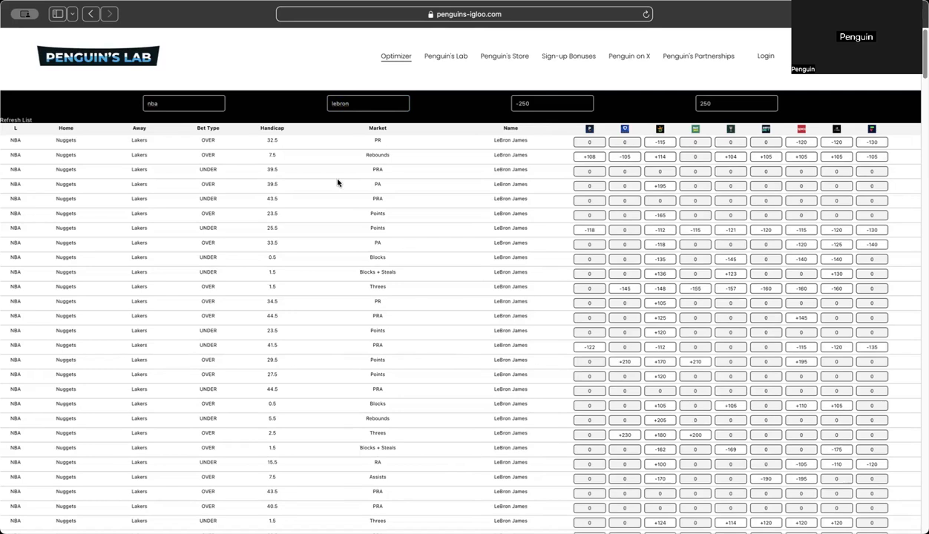
- Reload the optimizer for fresh odds, then set the league filter to nba and the player filter to lebron
{"action": "left_click", "coordinate": [646, 15]}
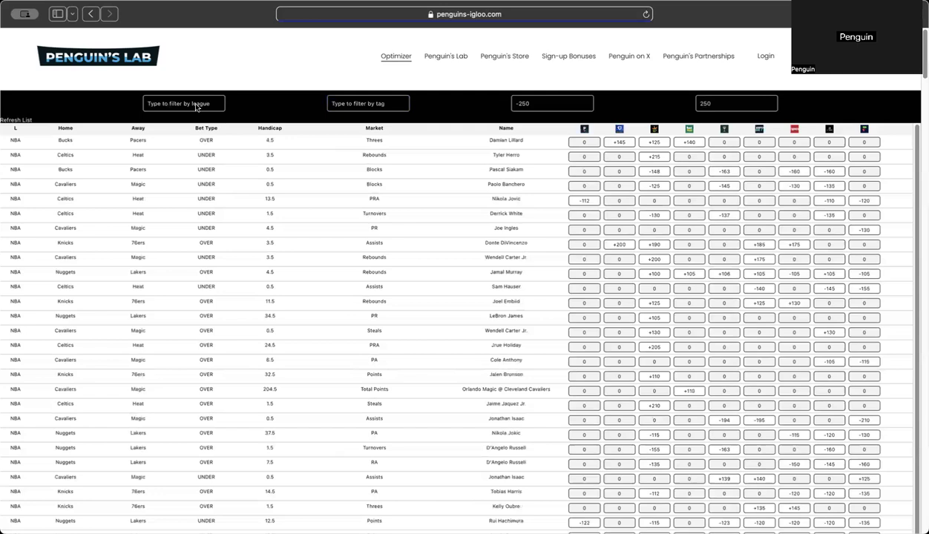
{"action": "left_click", "coordinate": [196, 106]}
{"action": "type", "text": "nba"}
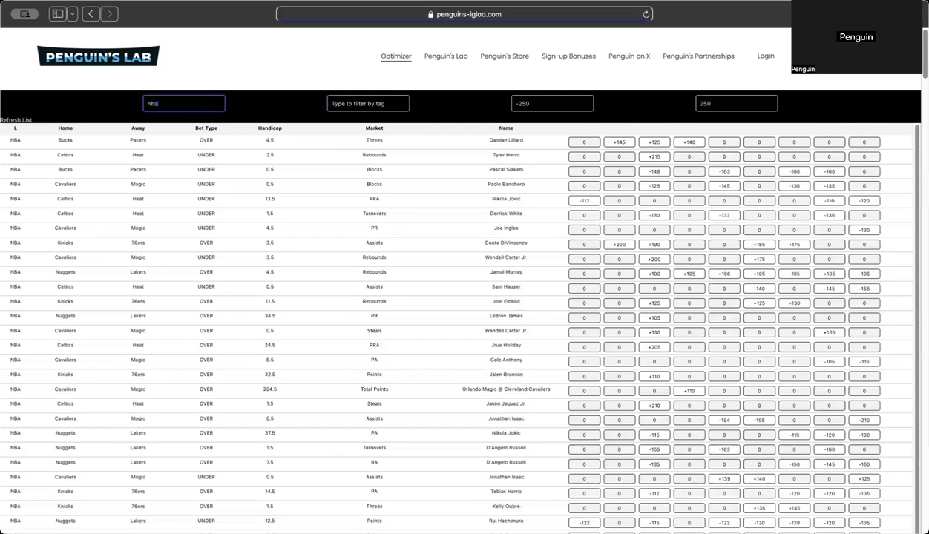
{"action": "left_click", "coordinate": [331, 105]}
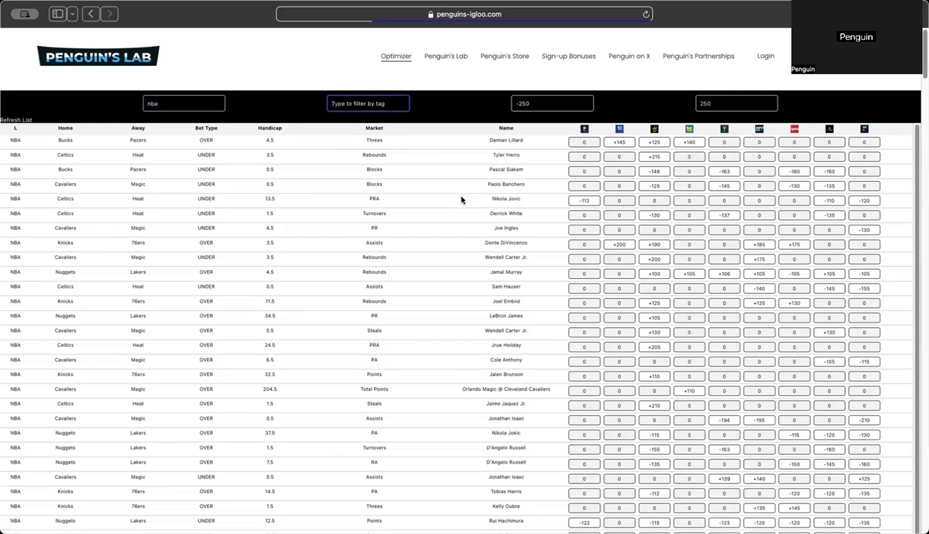
{"action": "type", "text": "l"}
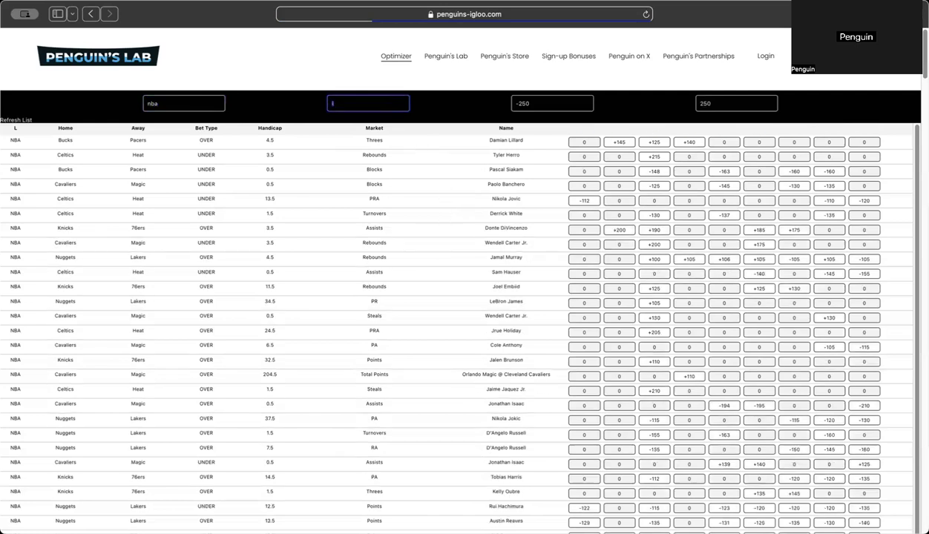
{"action": "type", "text": "ebron"}
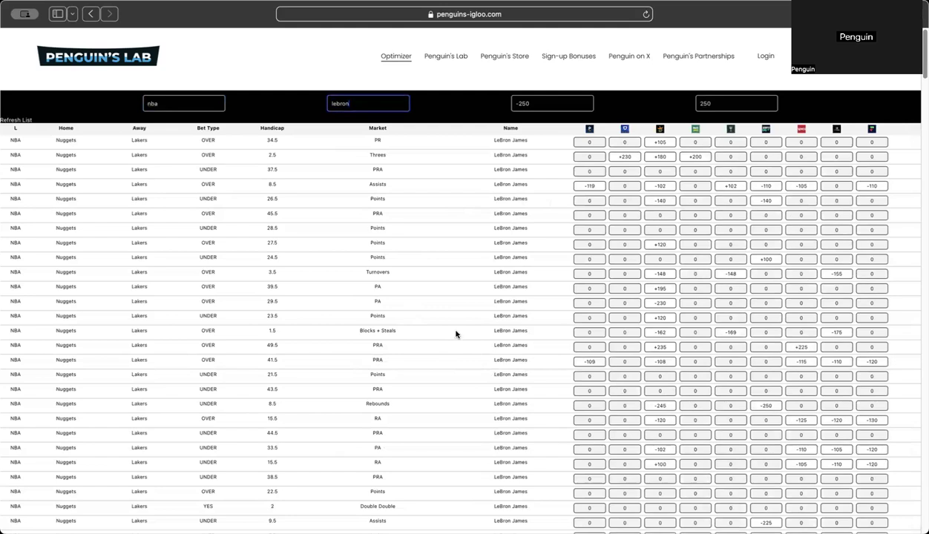
- Sort the LeBron props by Market, then by each of four sportsbook odds columns in turn
{"action": "left_click", "coordinate": [378, 130]}
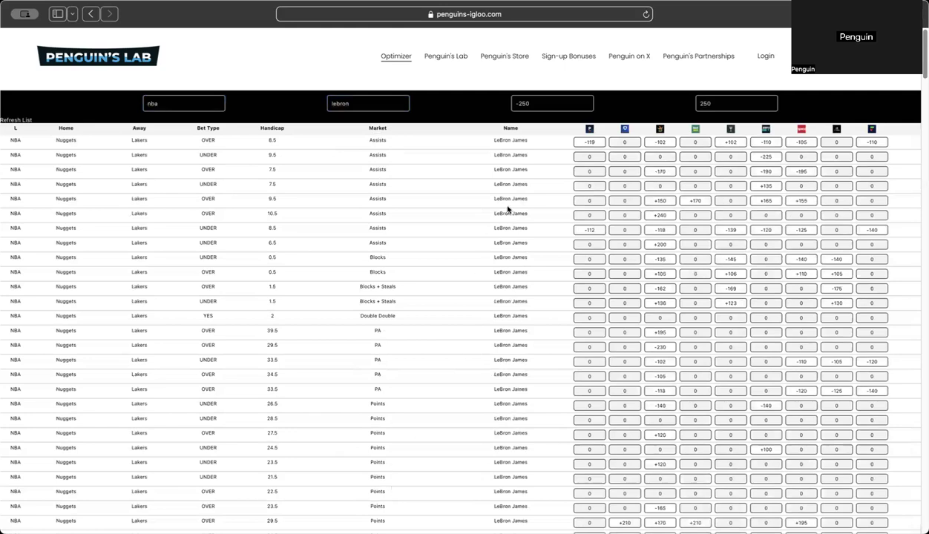
{"action": "left_click", "coordinate": [586, 130]}
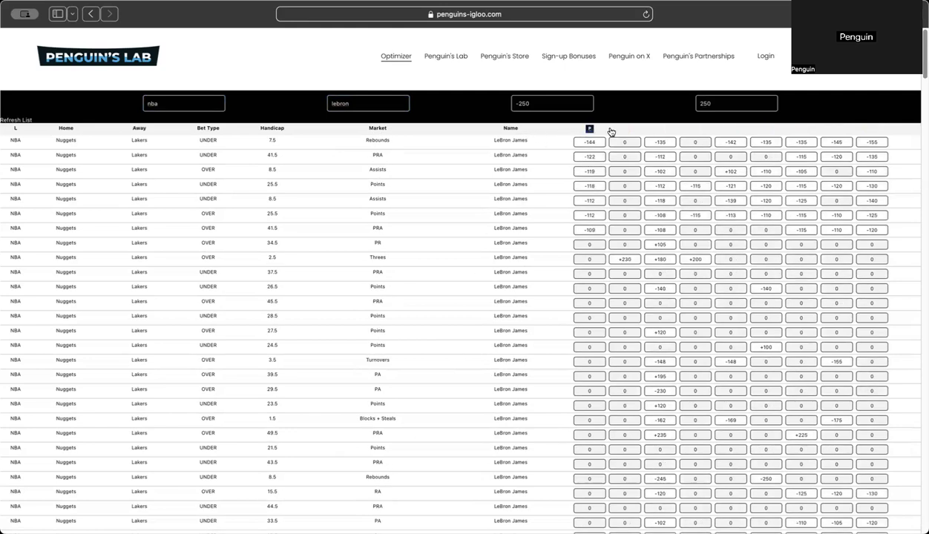
{"action": "left_click", "coordinate": [627, 129]}
{"action": "left_click", "coordinate": [660, 131]}
{"action": "left_click", "coordinate": [695, 130]}
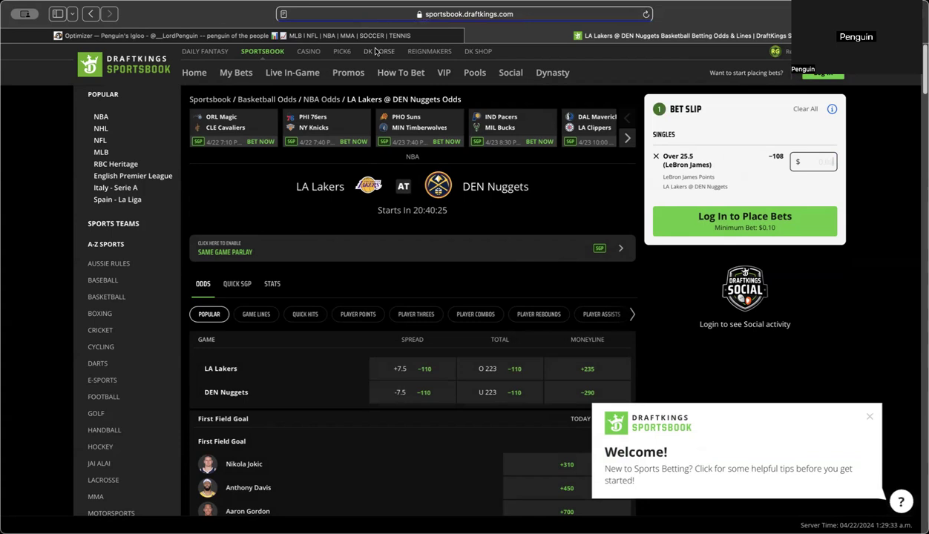
- Leave the DraftKings bet slip and switch back to the Optimizer tab
{"action": "mouse_move", "coordinate": [369, 40]}
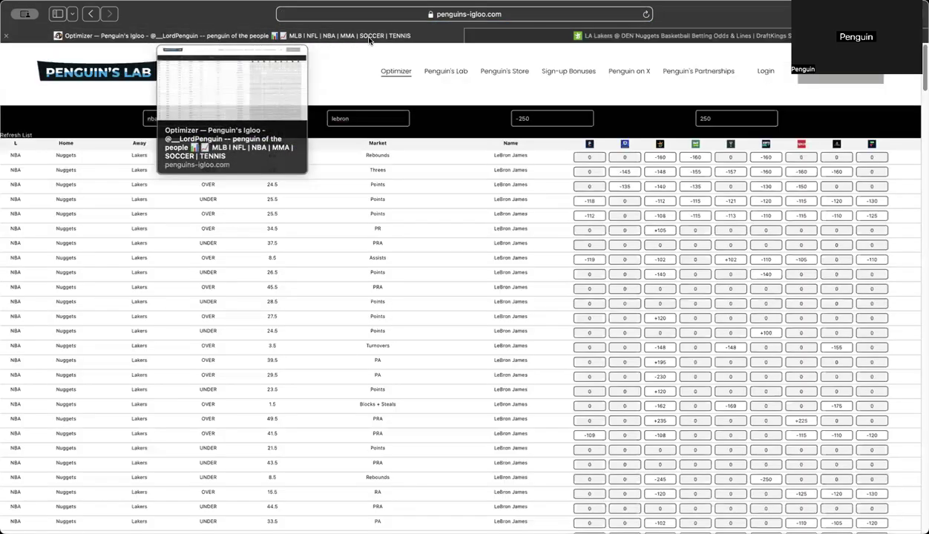
{"action": "left_click", "coordinate": [369, 40]}
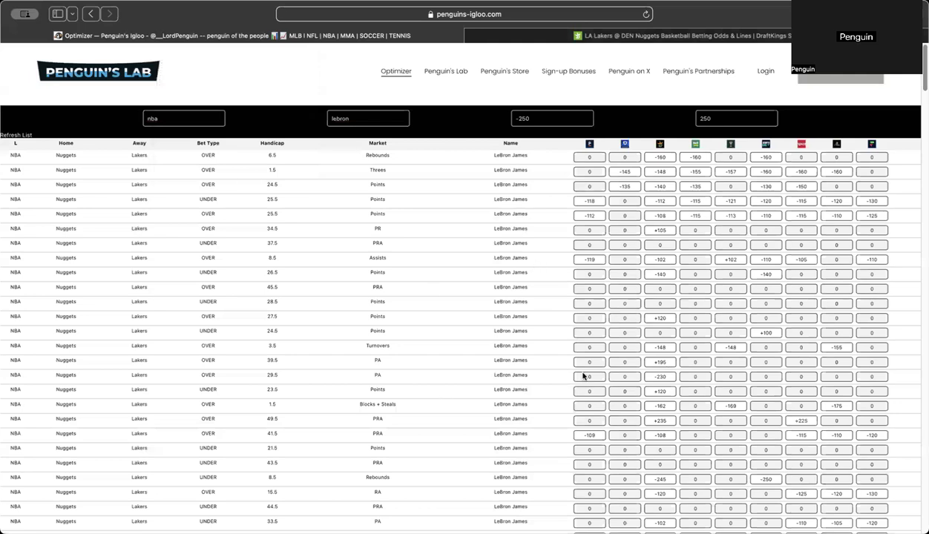
- Add LeBron James Over 25.5 points at -110 on ESPN Bet to the betslip, then return to the Optimizer
{"action": "left_click", "coordinate": [768, 217]}
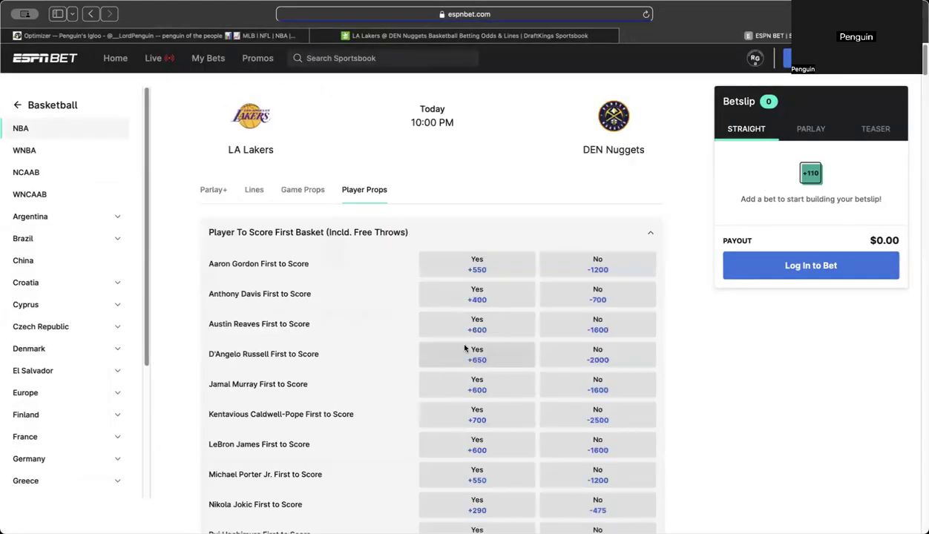
{"action": "left_click", "coordinate": [468, 238]}
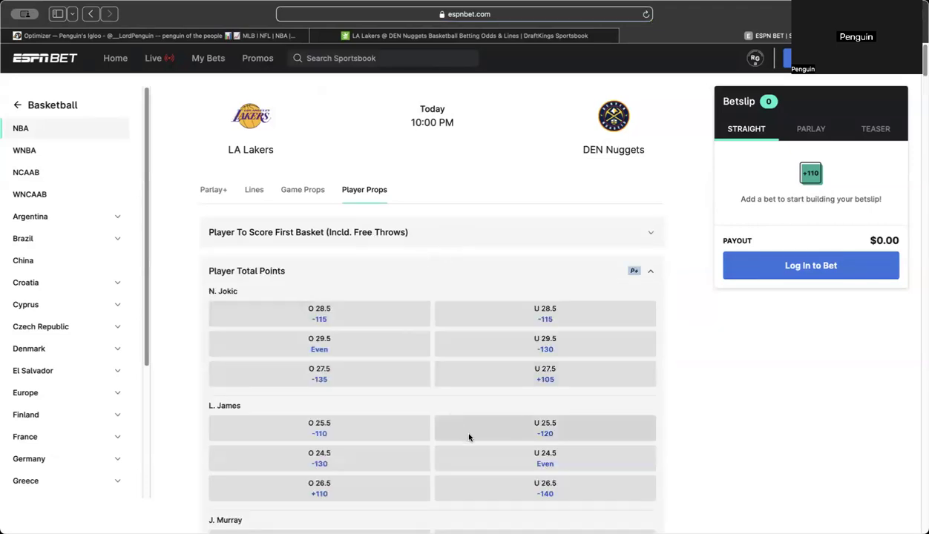
{"action": "left_click", "coordinate": [359, 431]}
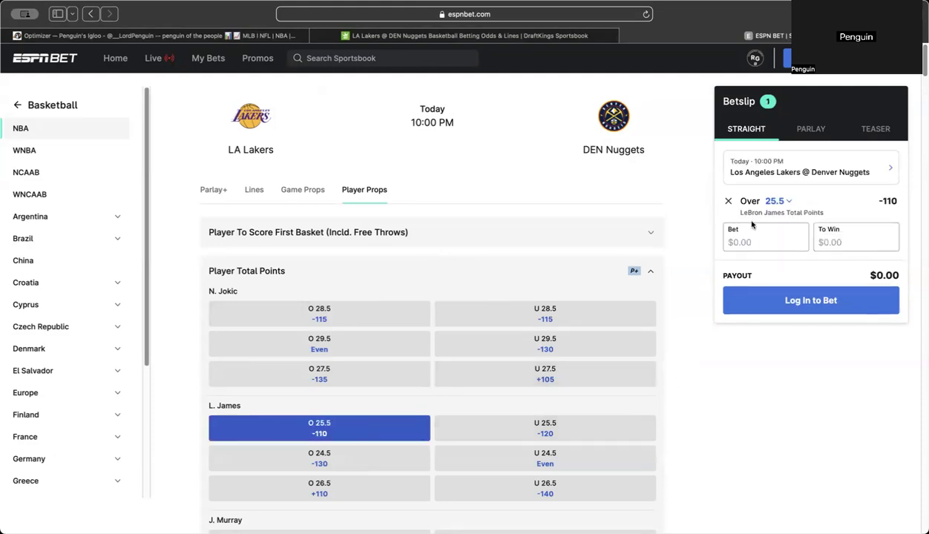
{"action": "left_click", "coordinate": [215, 35]}
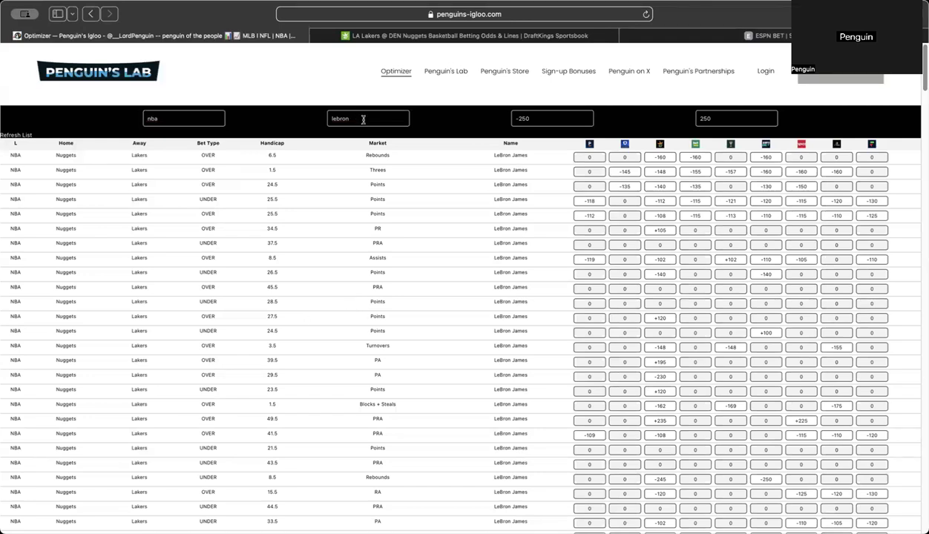
- Replace the player filter with darius to show Darius Garland's props
{"action": "left_click_drag", "start_coordinate": [355, 119], "coordinate": [328, 118]}
{"action": "type", "text": "d"}
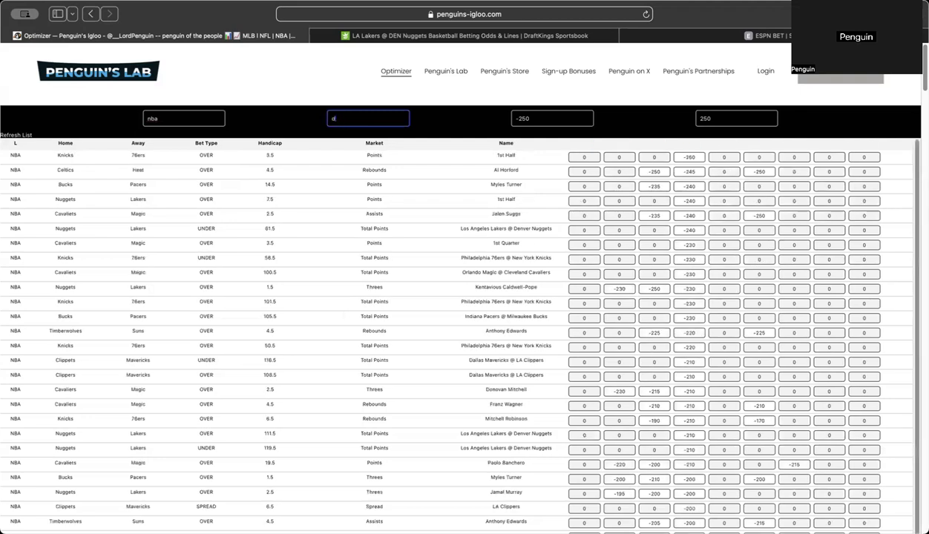
{"action": "type", "text": "arius"}
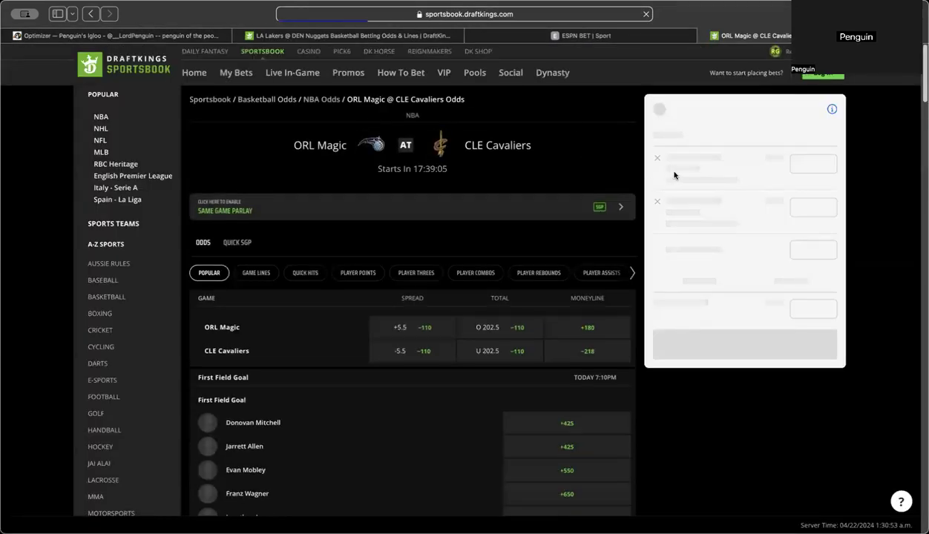
- Remove the LeBron James bet from the DraftKings slip and return to the Optimizer tab
{"action": "left_click", "coordinate": [656, 159]}
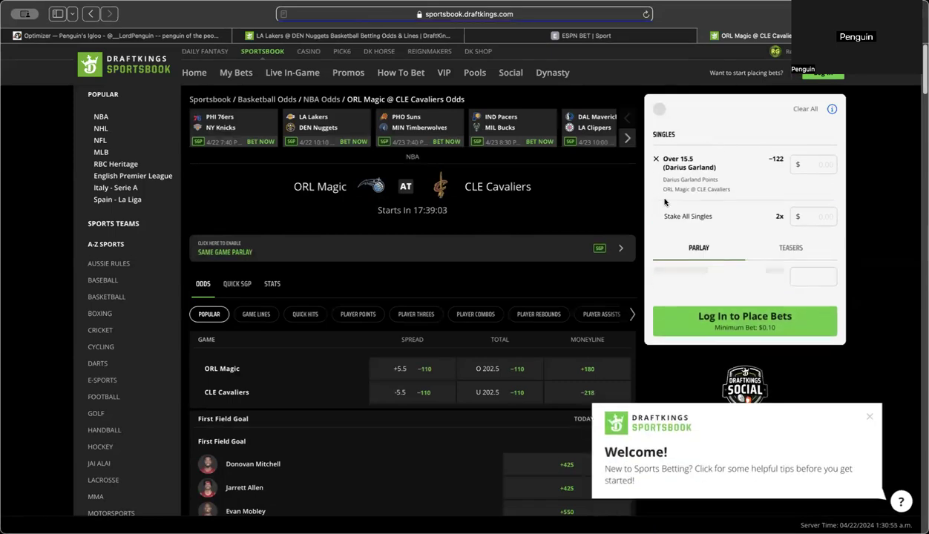
{"action": "left_click", "coordinate": [185, 37]}
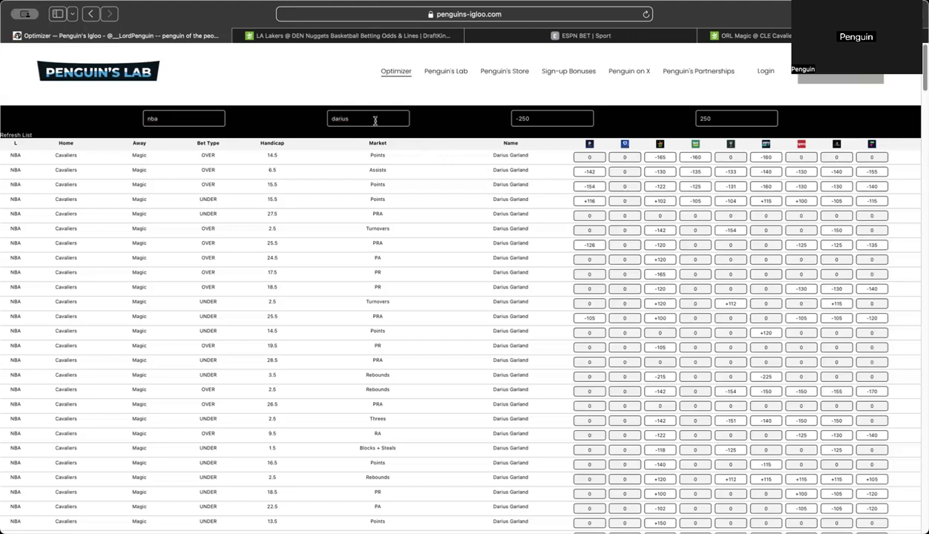
{"action": "left_click_drag", "start_coordinate": [369, 119], "coordinate": [255, 112]}
- Filter the table to cavaliers and sort by the third sportsbook's odds, briefly trying the fourth
{"action": "type", "text": "cav"}
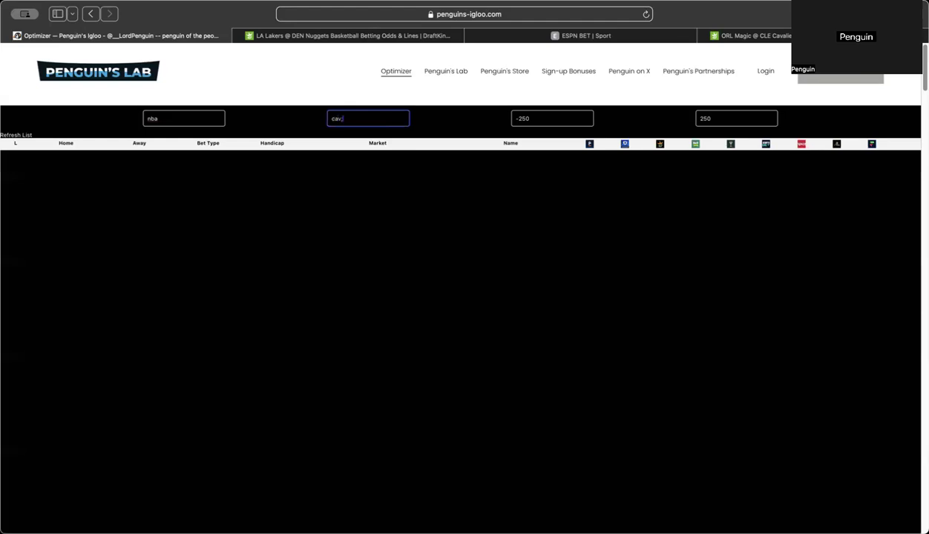
{"action": "type", "text": "ali"}
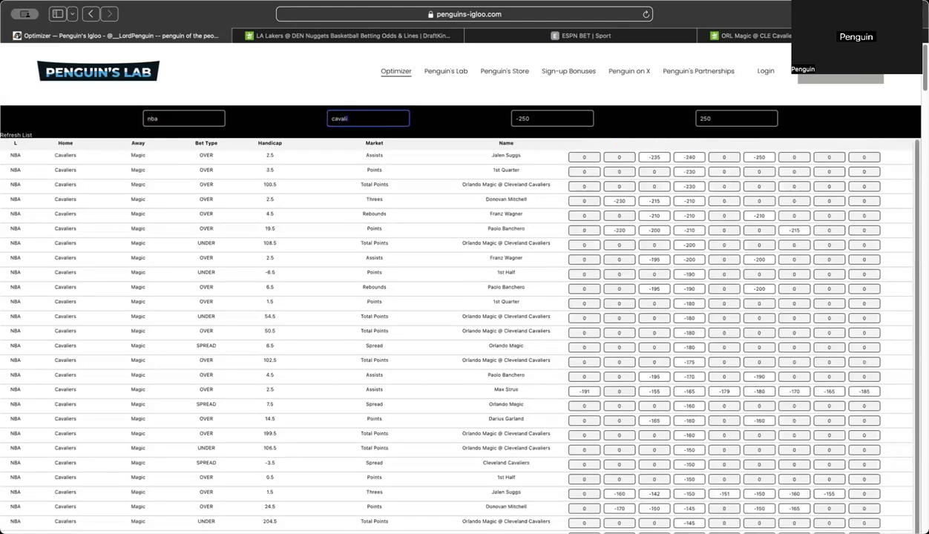
{"action": "type", "text": "ers"}
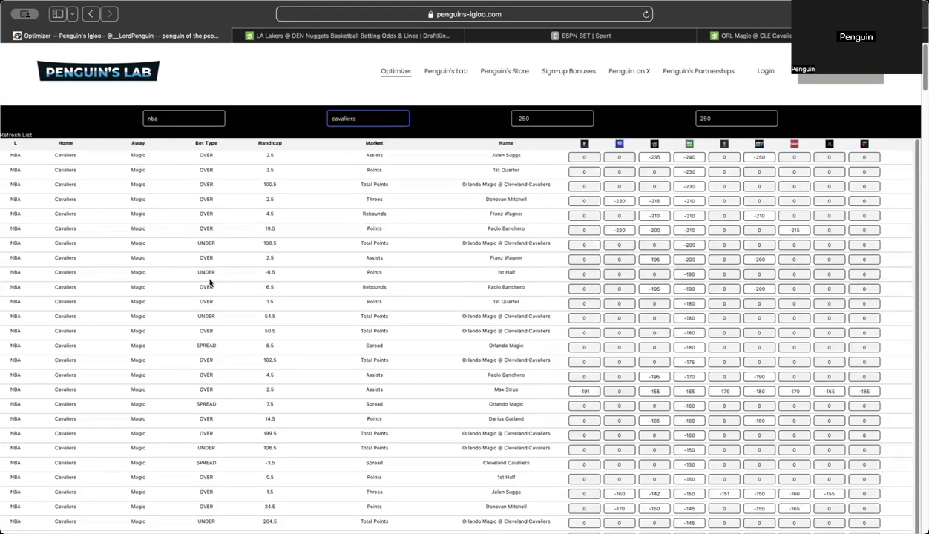
{"action": "left_click", "coordinate": [657, 149]}
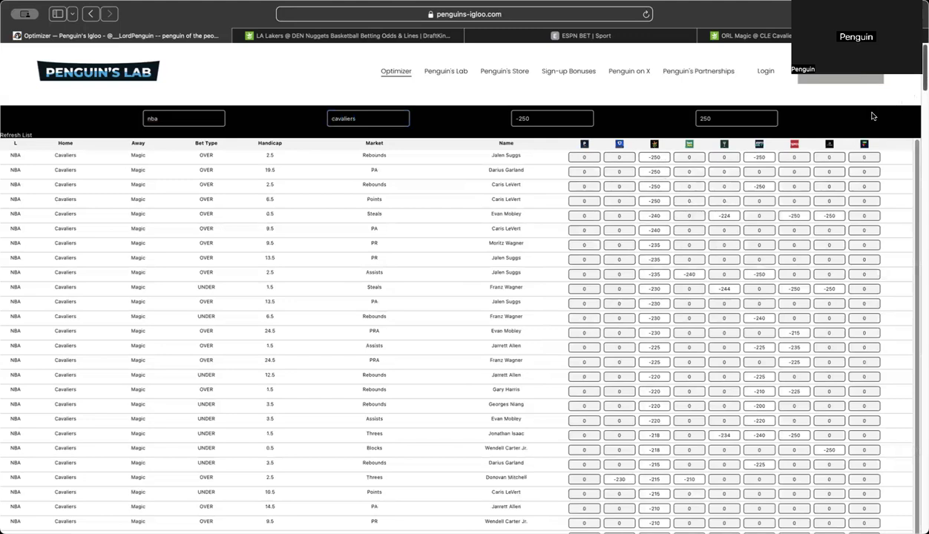
{"action": "left_click", "coordinate": [681, 148]}
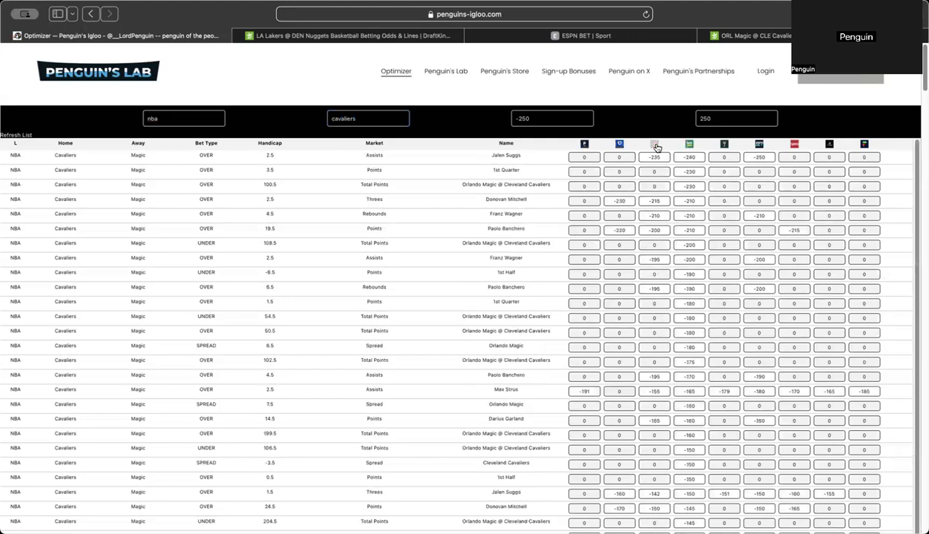
{"action": "left_click", "coordinate": [644, 146]}
{"action": "left_click_drag", "start_coordinate": [923, 77], "coordinate": [923, 112]}
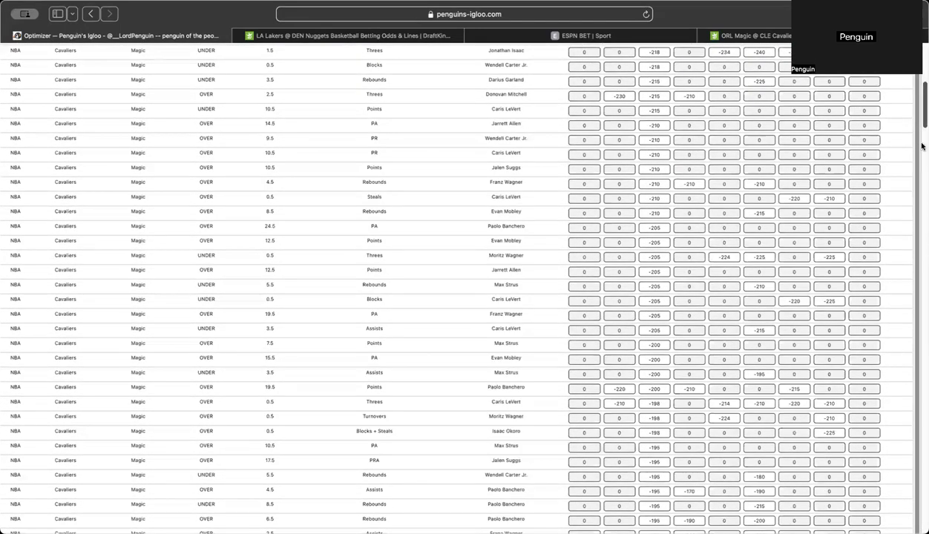
{"action": "scroll", "coordinate": [904, 148], "scroll_direction": "down", "scroll_amount": 10}
{"action": "scroll", "coordinate": [913, 196], "scroll_direction": "down", "scroll_amount": 5}
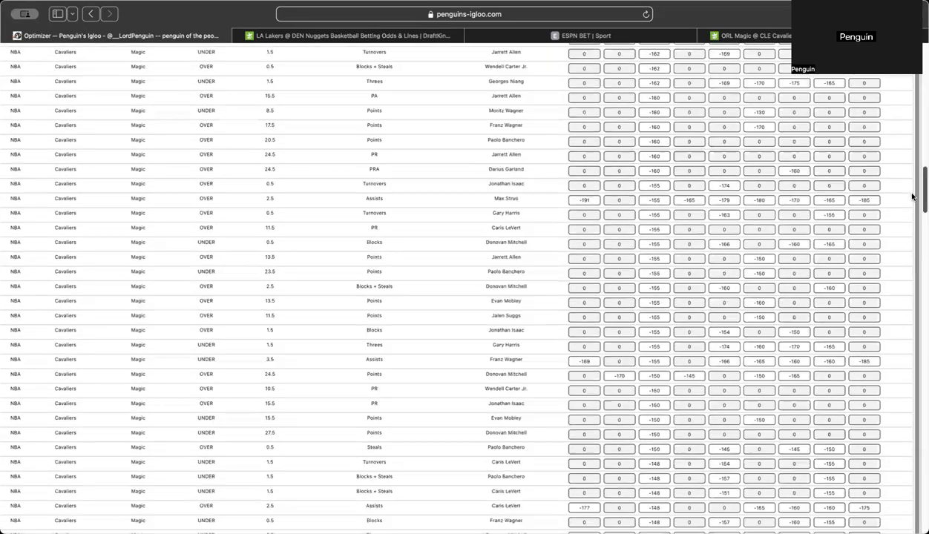
{"action": "scroll", "coordinate": [913, 198], "scroll_direction": "down", "scroll_amount": 2}
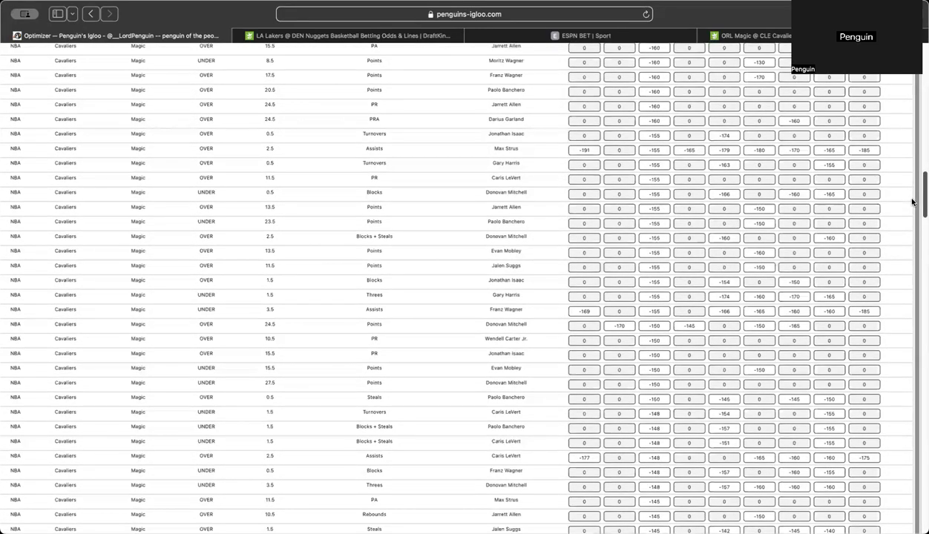
{"action": "scroll", "coordinate": [912, 201], "scroll_direction": "down", "scroll_amount": 1}
{"action": "scroll", "coordinate": [913, 206], "scroll_direction": "down", "scroll_amount": 3}
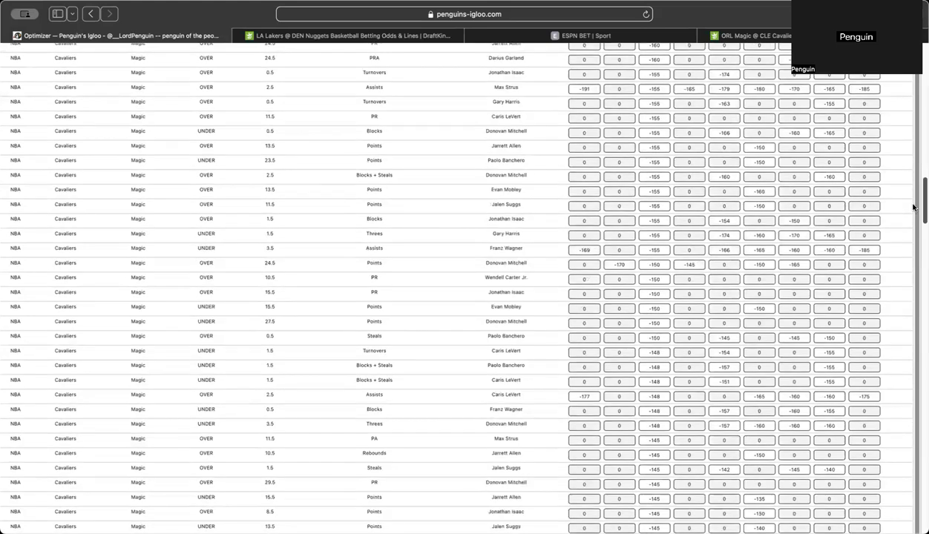
{"action": "scroll", "coordinate": [913, 215], "scroll_direction": "down", "scroll_amount": 1}
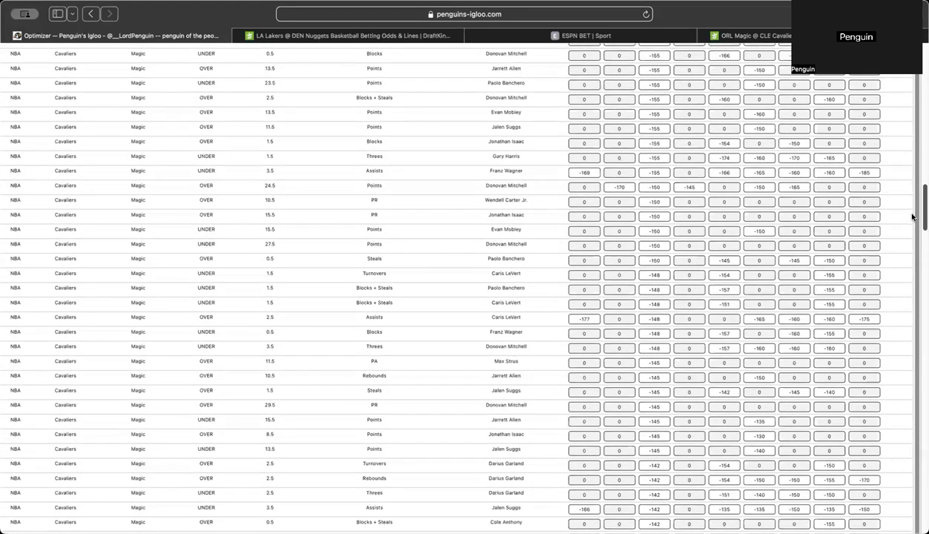
{"action": "scroll", "coordinate": [913, 217], "scroll_direction": "down", "scroll_amount": 1}
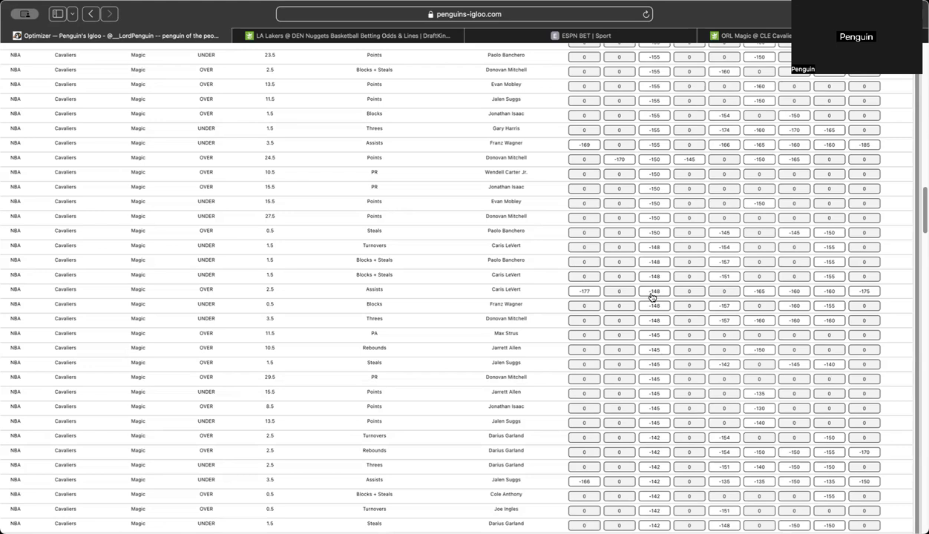
- Drop the Darius Garland points pick, leaving Banchero Under 5.5 assists (−125), then return to the optimizer
{"action": "left_click_drag", "start_coordinate": [924, 225], "coordinate": [922, 277]}
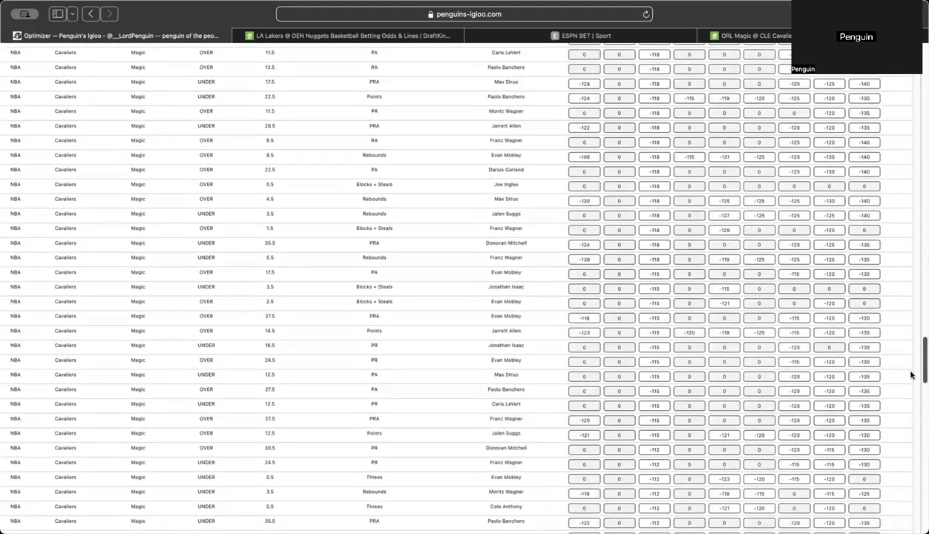
{"action": "scroll", "coordinate": [911, 364], "scroll_direction": "up", "scroll_amount": 3}
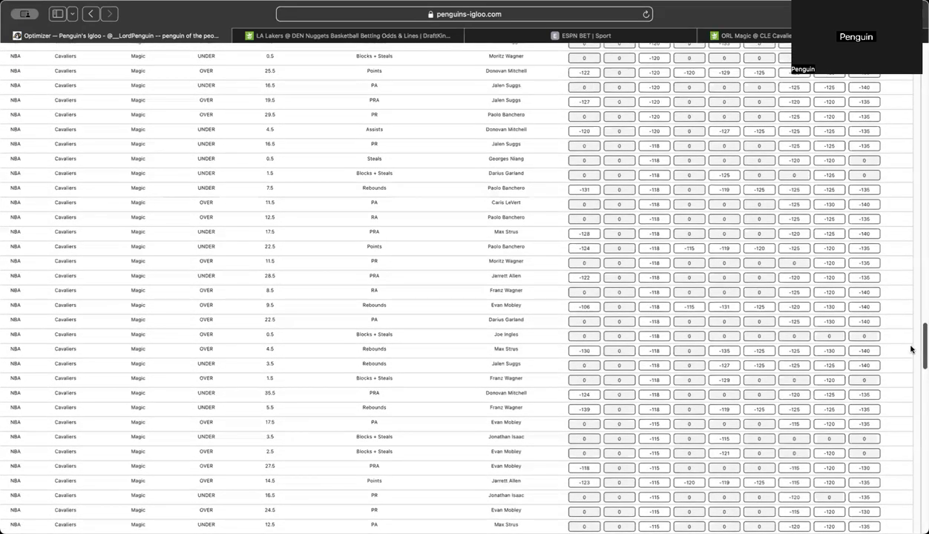
{"action": "scroll", "coordinate": [913, 338], "scroll_direction": "up", "scroll_amount": 7}
{"action": "scroll", "coordinate": [914, 332], "scroll_direction": "up", "scroll_amount": 2}
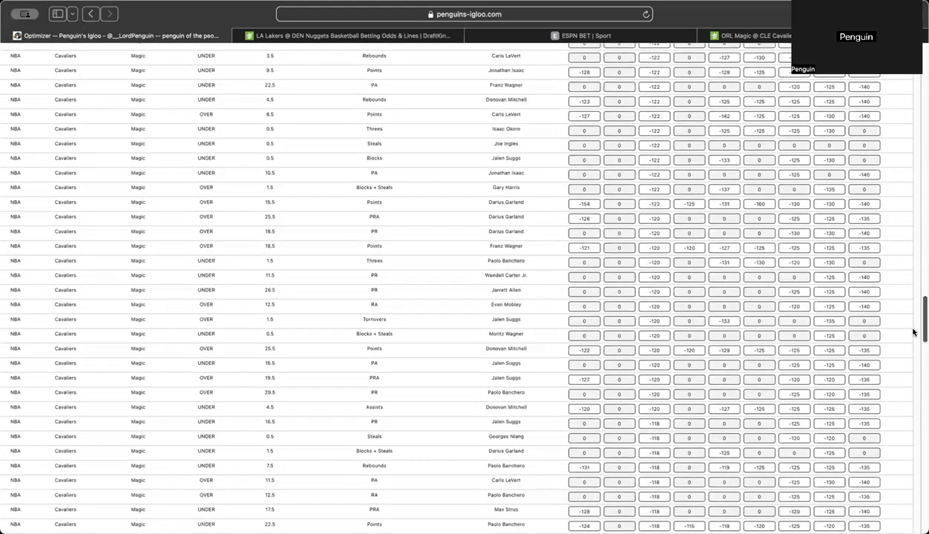
{"action": "scroll", "coordinate": [914, 331], "scroll_direction": "up", "scroll_amount": 8}
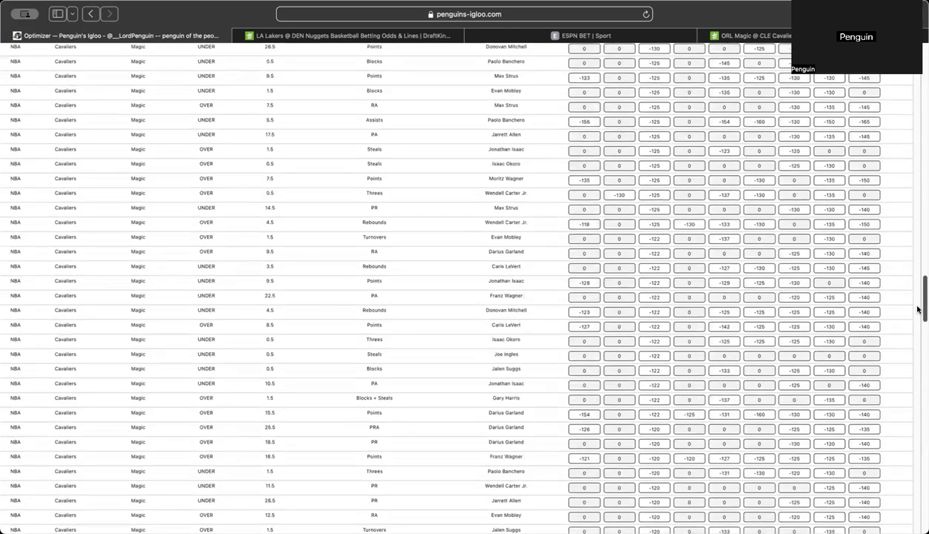
{"action": "scroll", "coordinate": [918, 307], "scroll_direction": "up", "scroll_amount": 1}
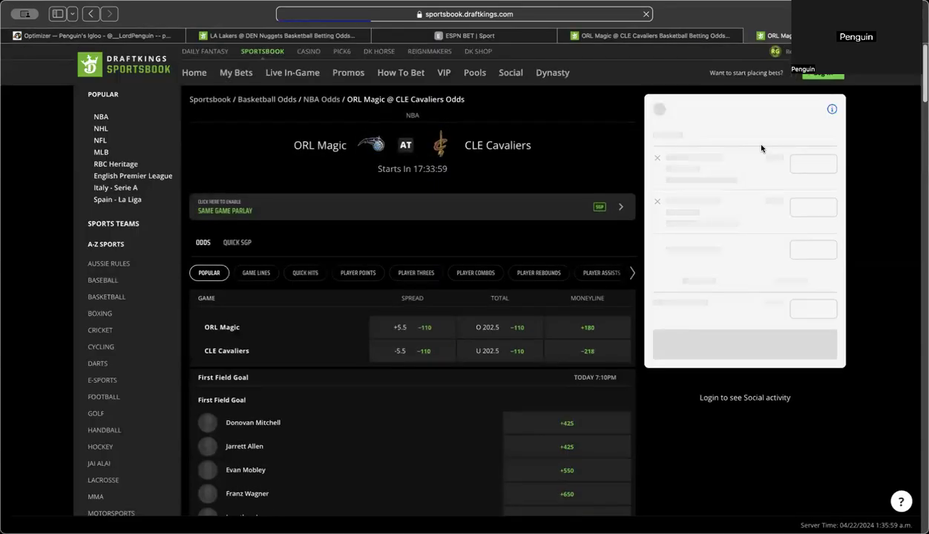
{"action": "left_click", "coordinate": [656, 156]}
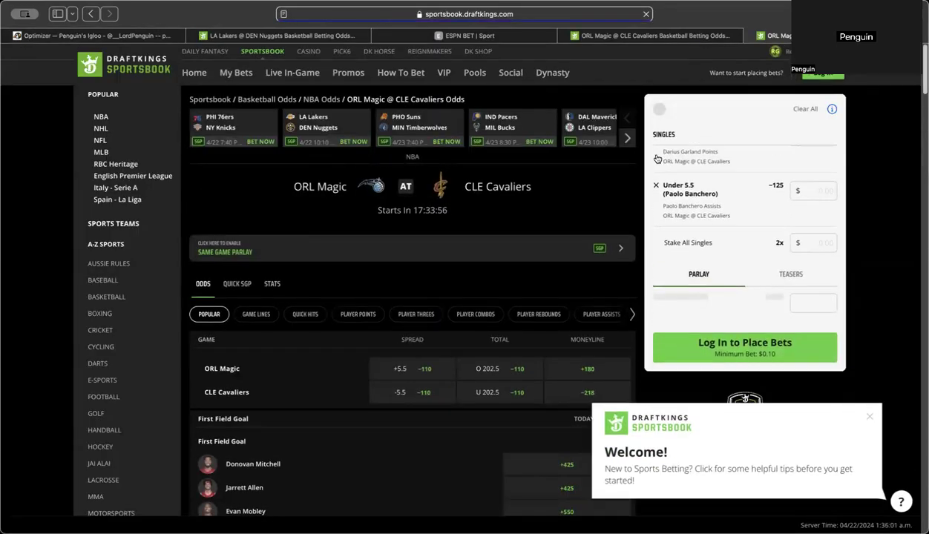
{"action": "left_click", "coordinate": [126, 37]}
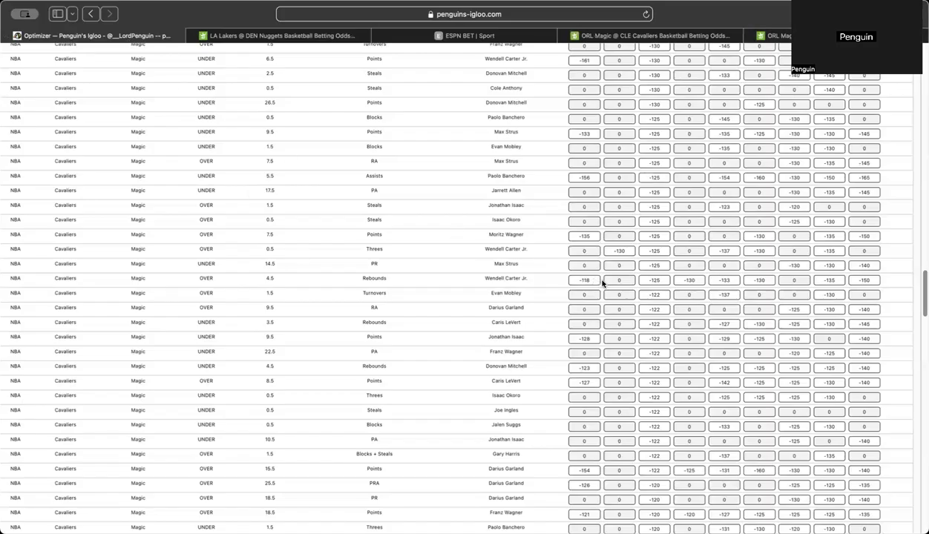
{"action": "scroll", "coordinate": [923, 286], "scroll_direction": "down", "scroll_amount": 2}
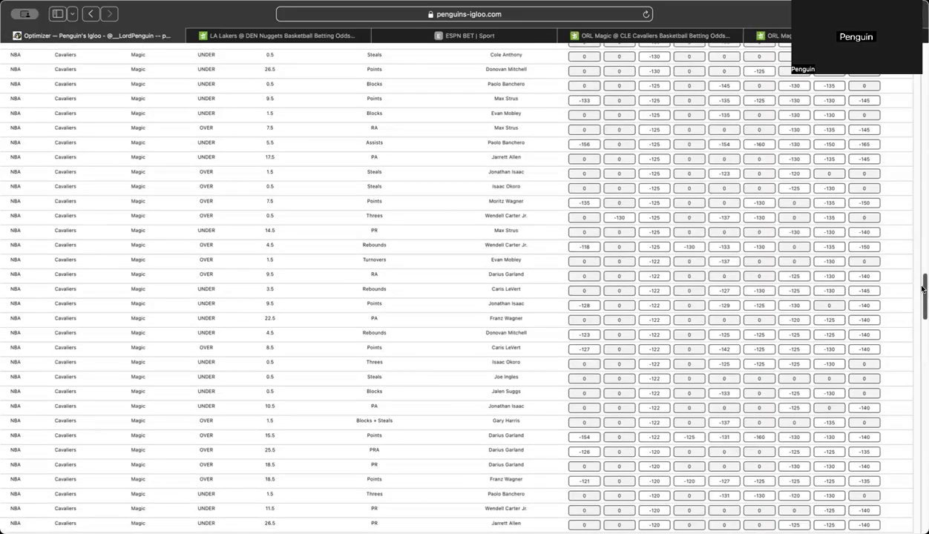